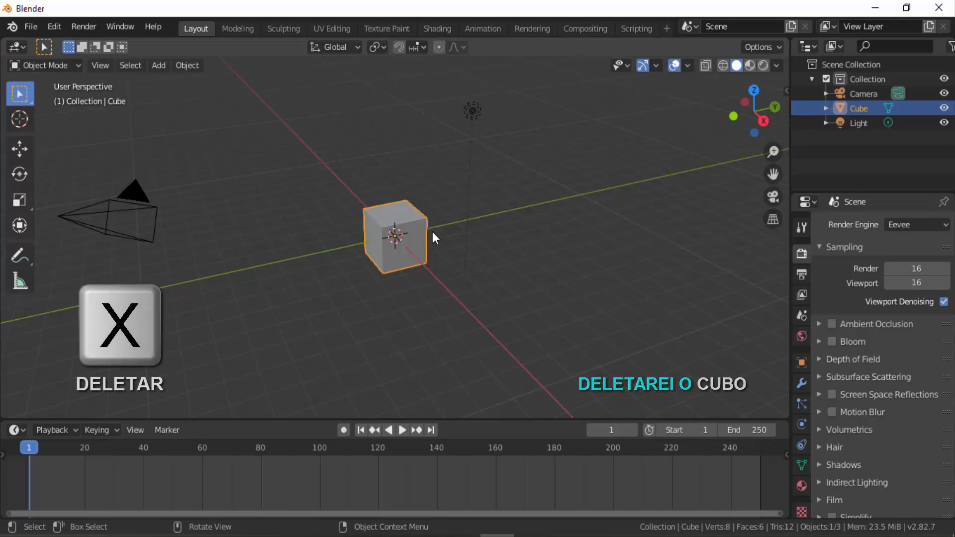
- Delete the default cube and add a Monkey mesh at the scene's origin
key(x)
click(587, 227)
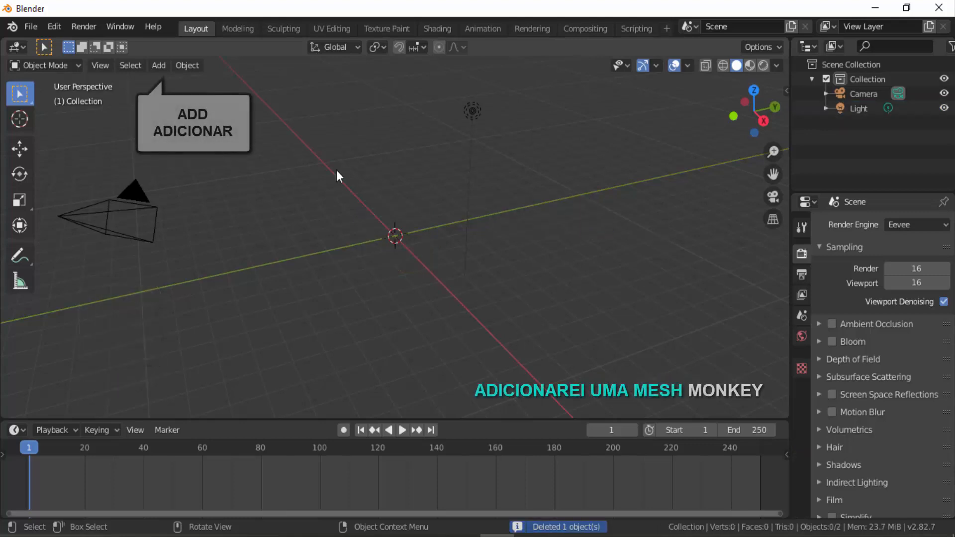
click(162, 69)
mouse_move(193, 81)
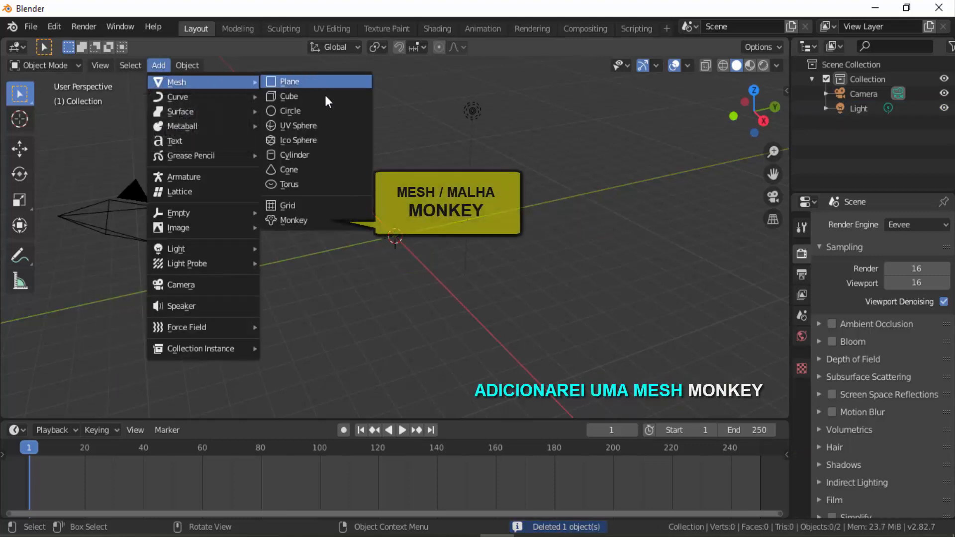
click(300, 225)
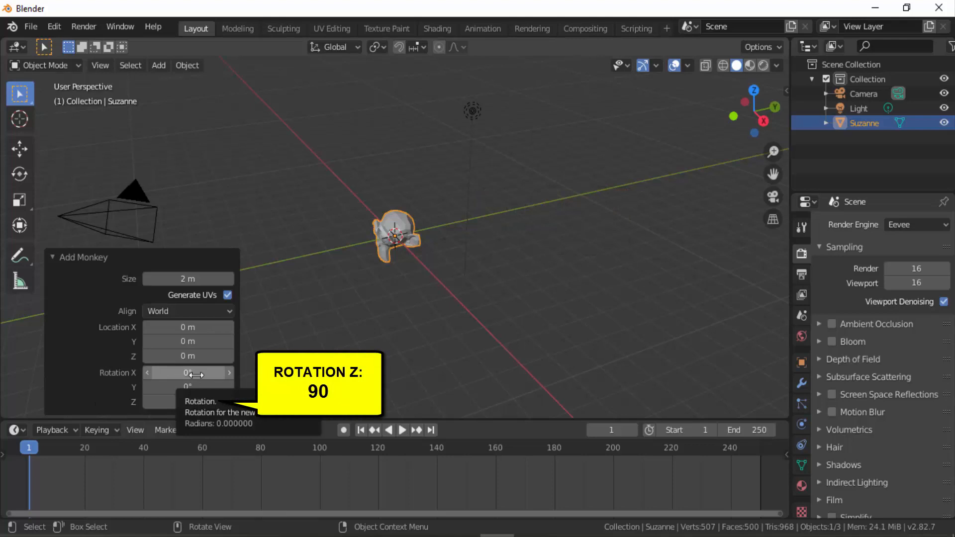
- Set the monkey's Z rotation to 90° and move it up along the Z axis, well above the grid
click(175, 373)
key(Tab)
key(Tab)
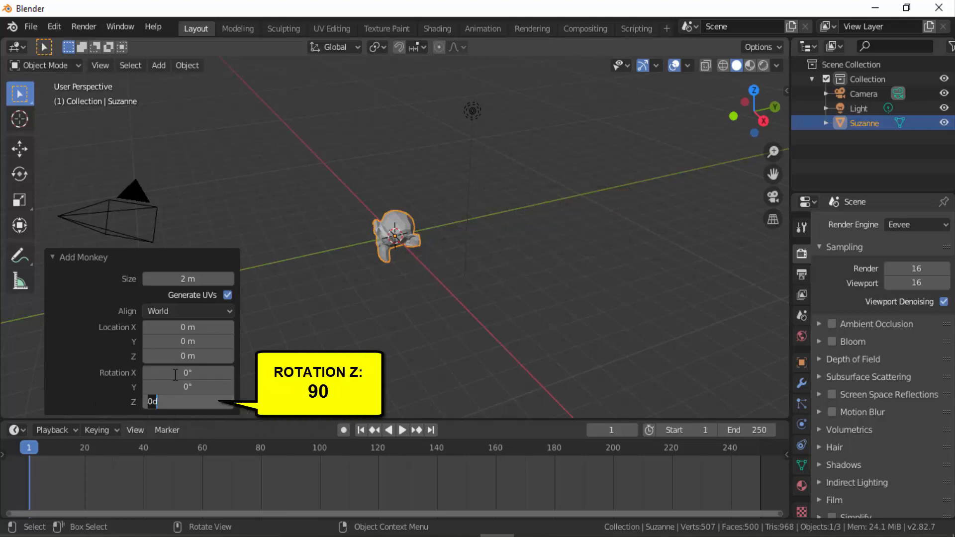
text(90)
key(Return)
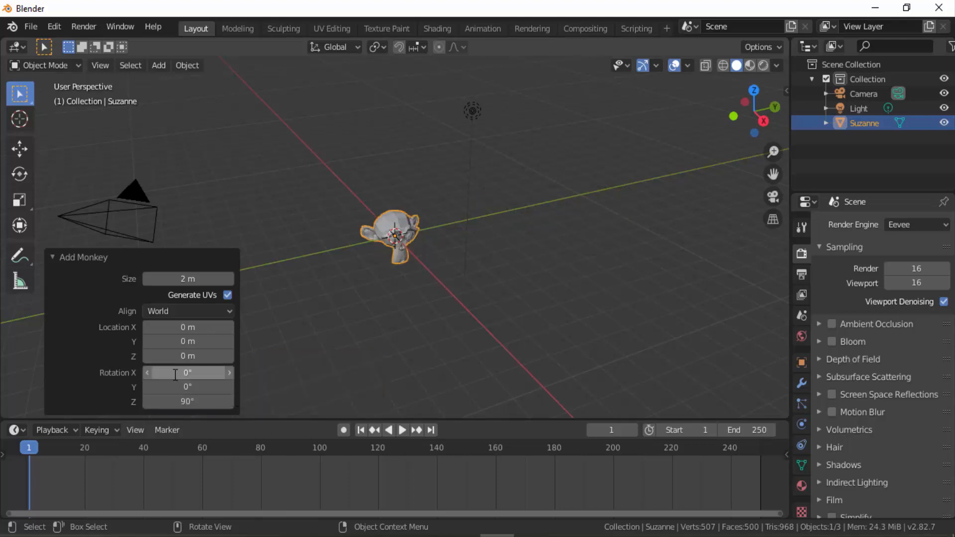
click(52, 256)
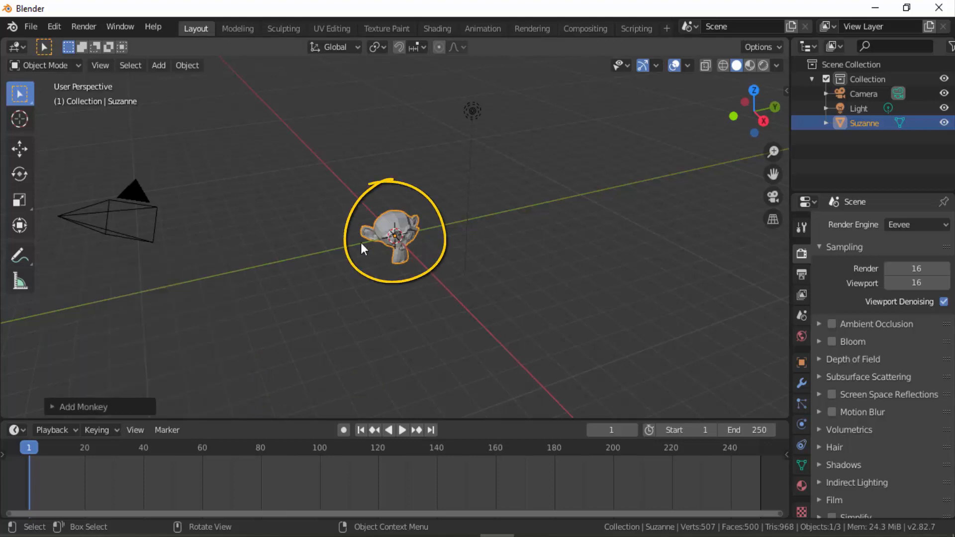
click(19, 148)
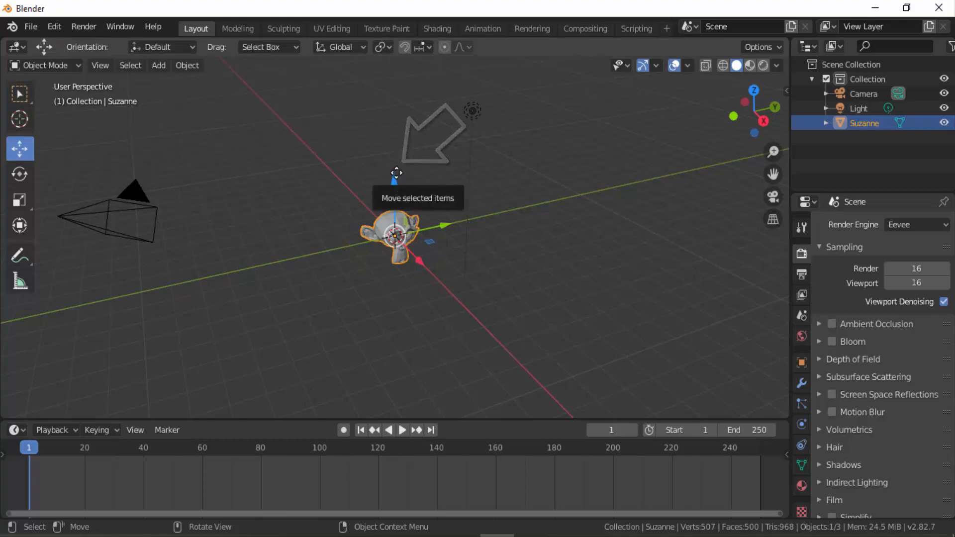
drag(394, 180, 434, 57)
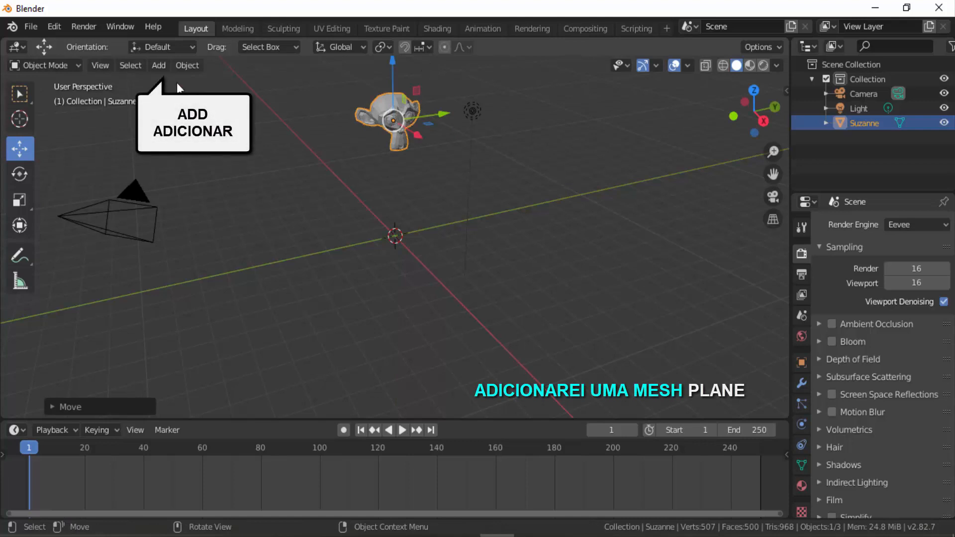
- Add a Plane mesh beneath the monkey and scale it up to about five times its size
click(159, 66)
mouse_move(175, 81)
click(293, 83)
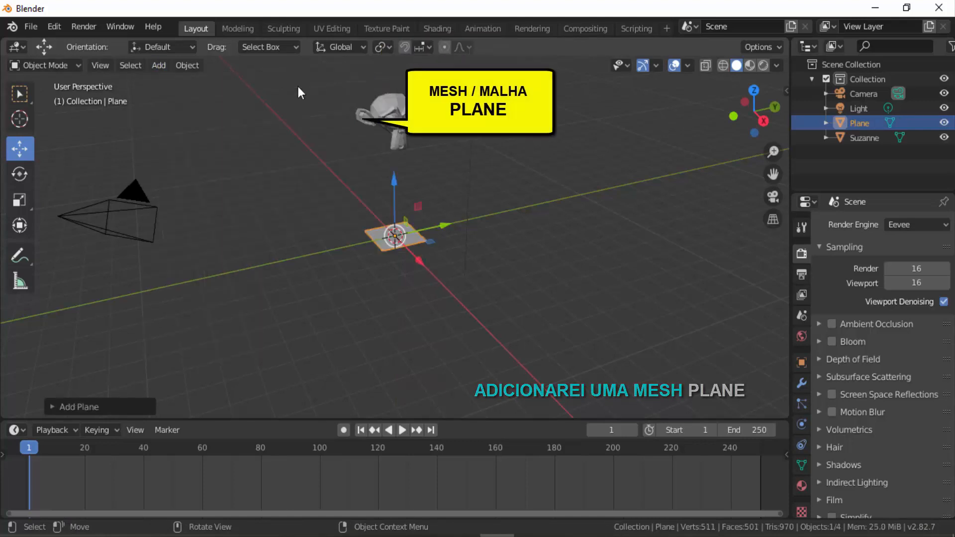
key(s)
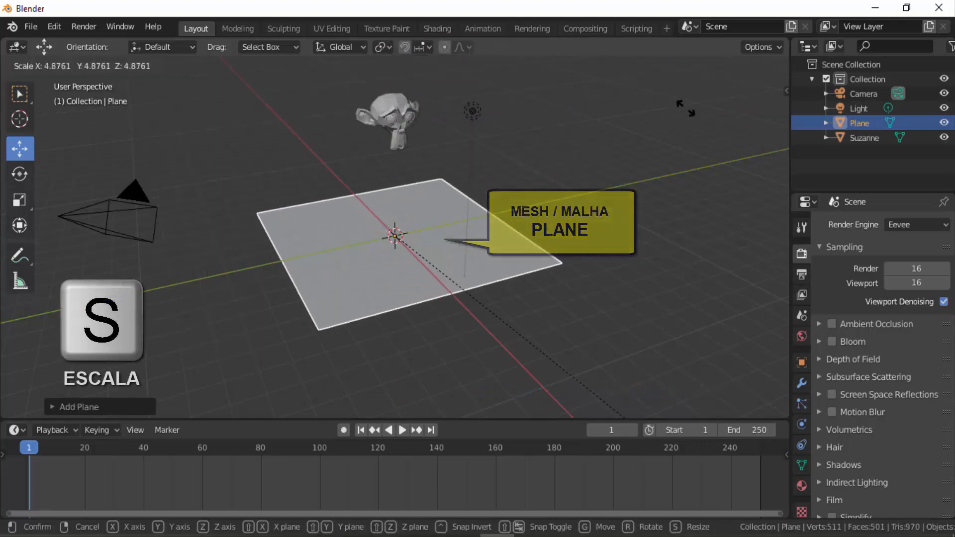
click(703, 150)
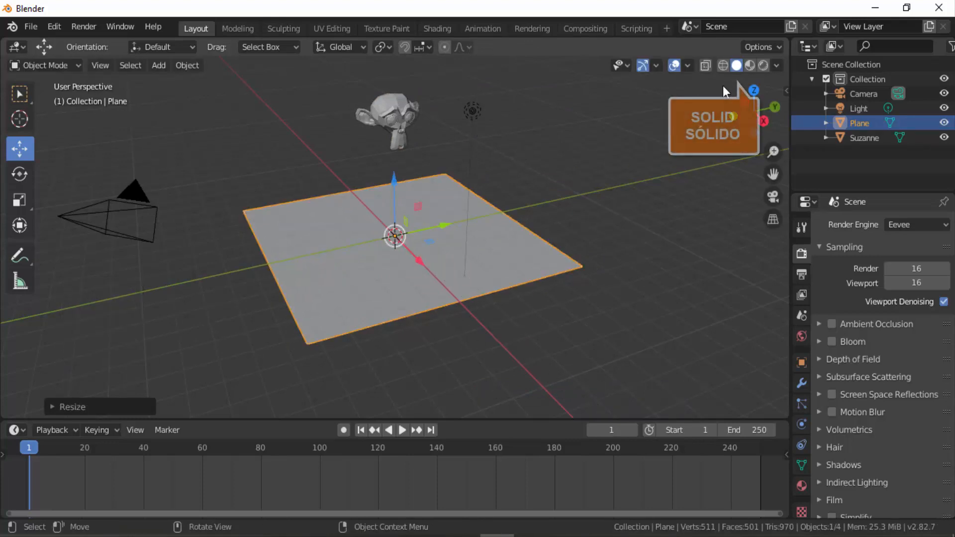
- Set the solid viewport shading to Random object colors and a Viewport background in dark teal
click(777, 67)
click(771, 263)
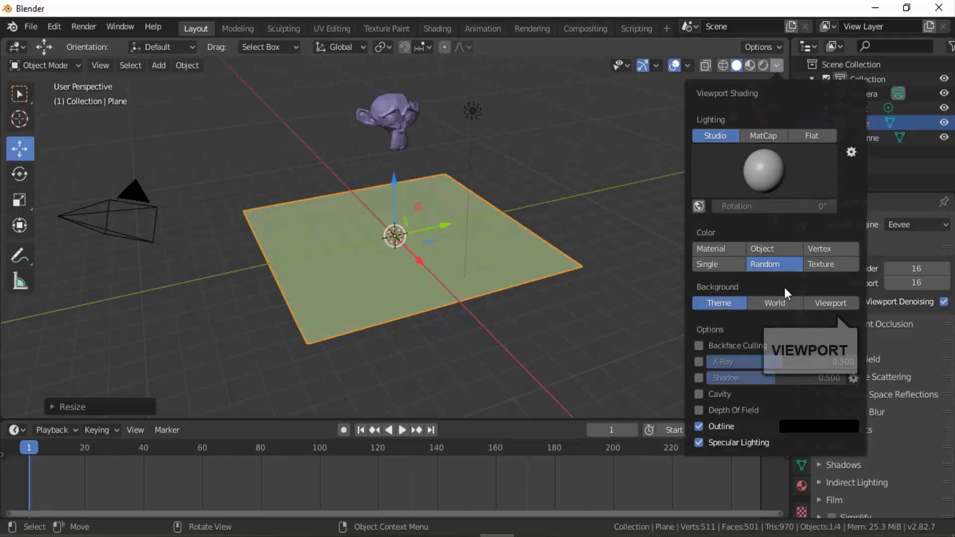
click(846, 303)
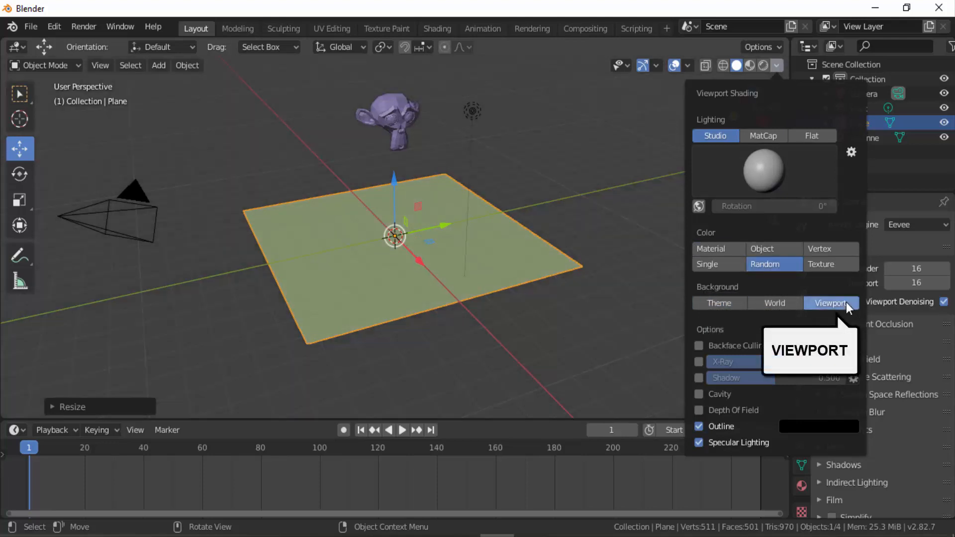
click(807, 321)
click(787, 146)
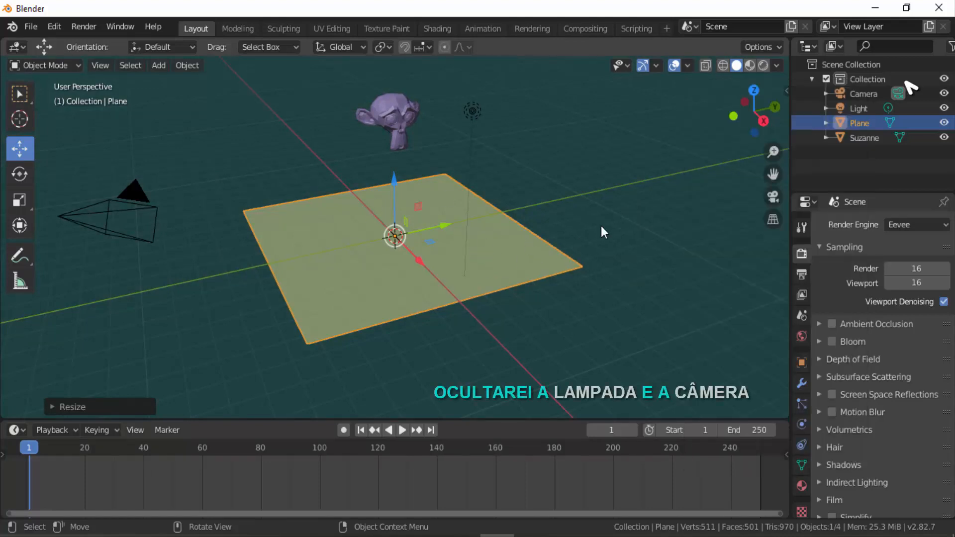
- Hide the camera and the light in the viewport, and enable Collision physics on the plane
click(943, 93)
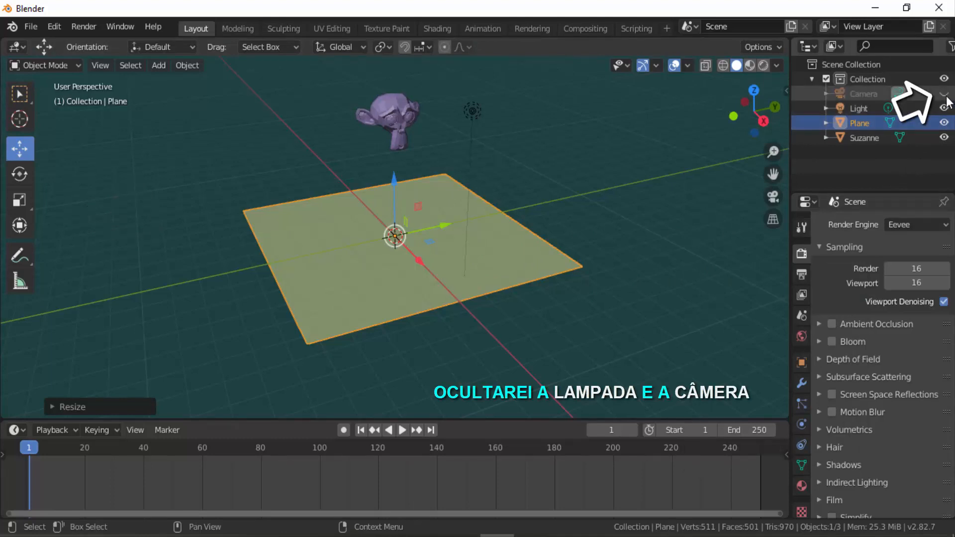
click(943, 108)
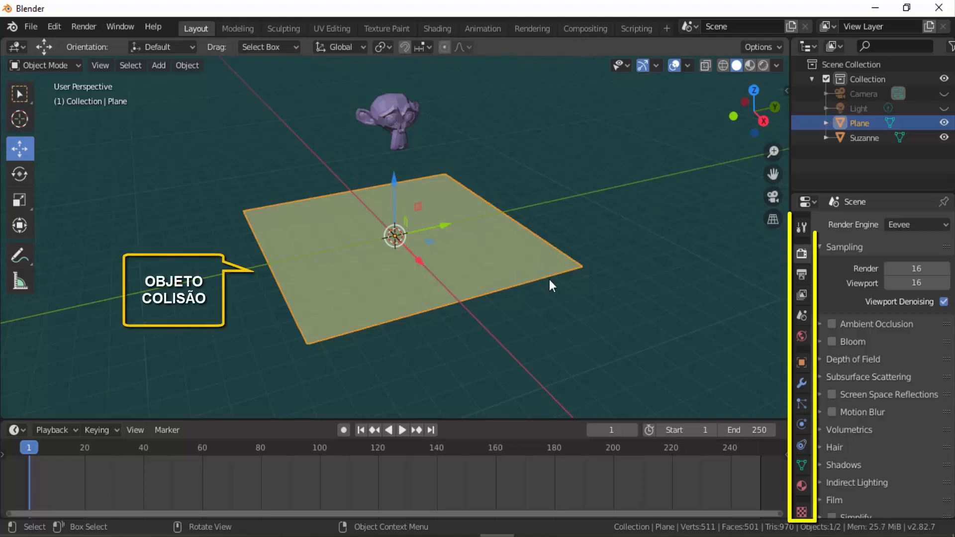
click(800, 425)
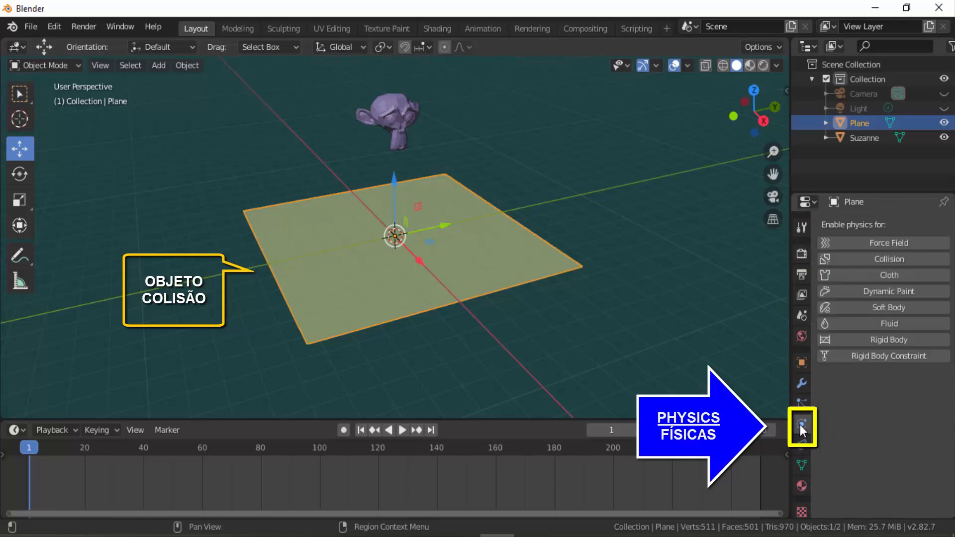
click(885, 259)
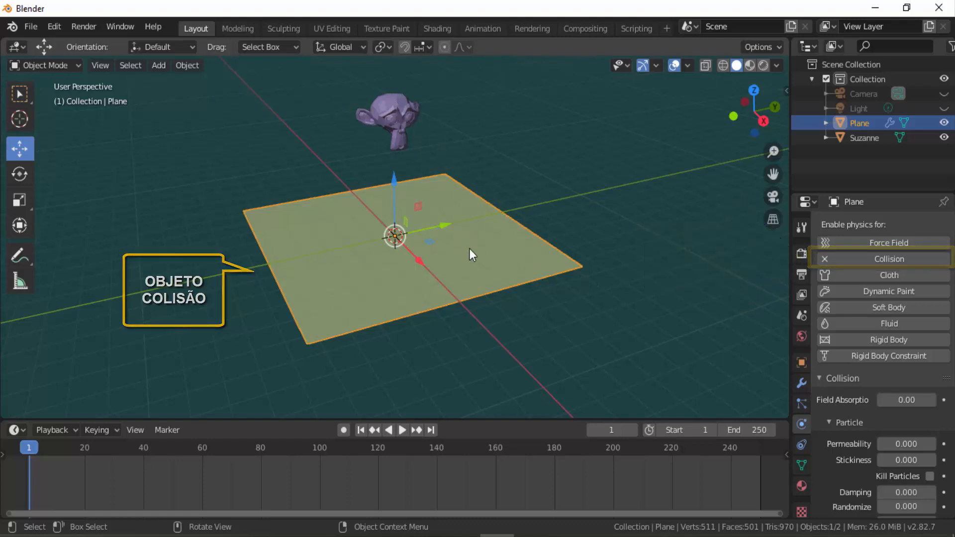
- Enable Soft Body physics on the monkey and play the animation to test the simulation
click(404, 125)
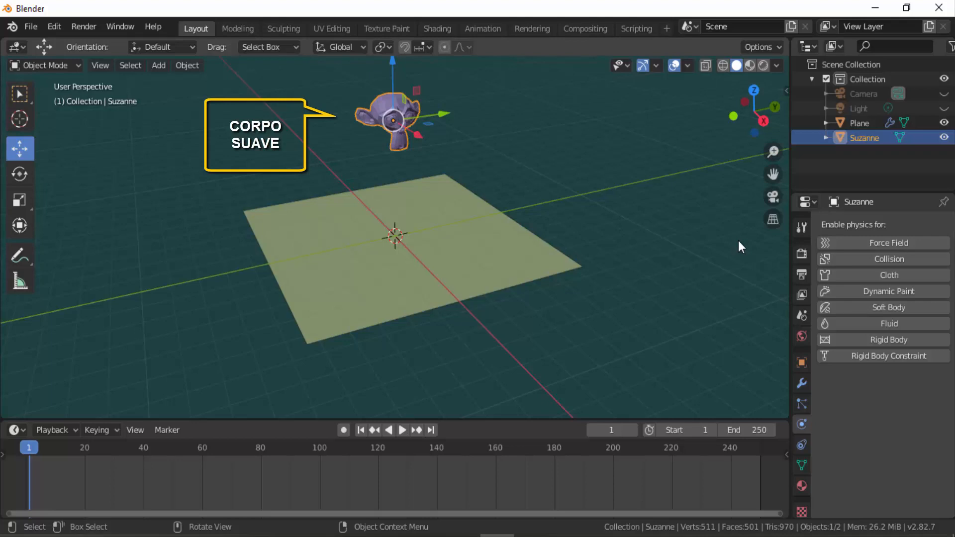
click(889, 307)
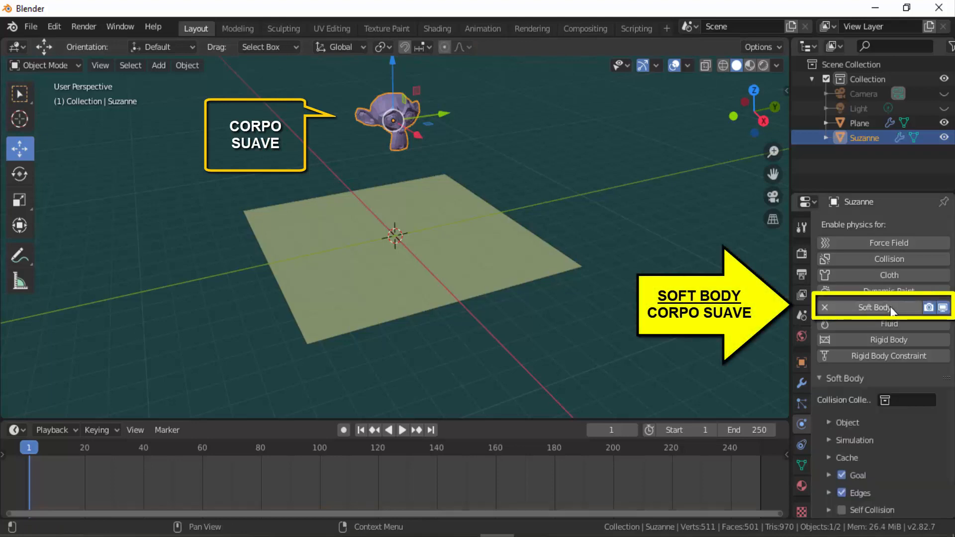
click(403, 431)
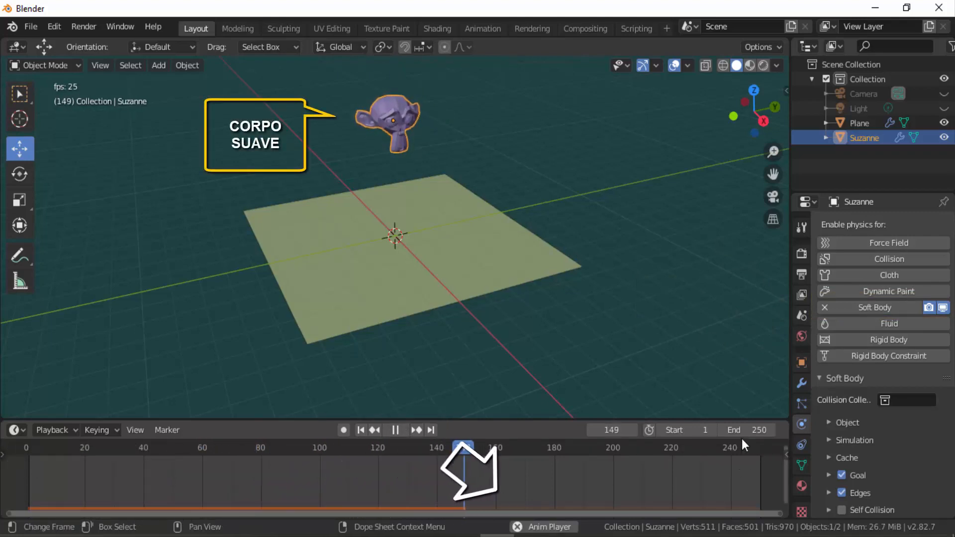
click(395, 430)
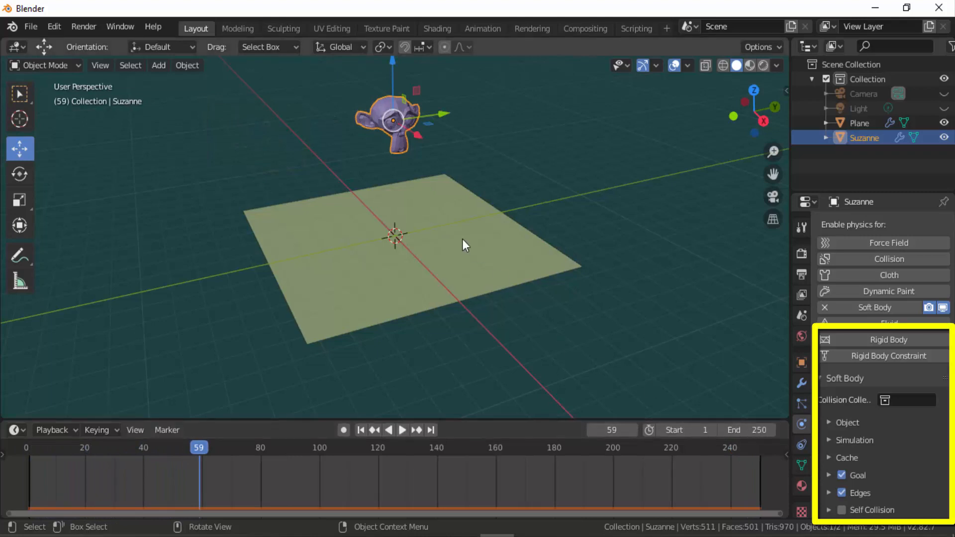
- Disable Goal in the monkey's Soft Body settings, play the simulation from frame 1, and return to the first frame
scroll(902, 418, down, 2)
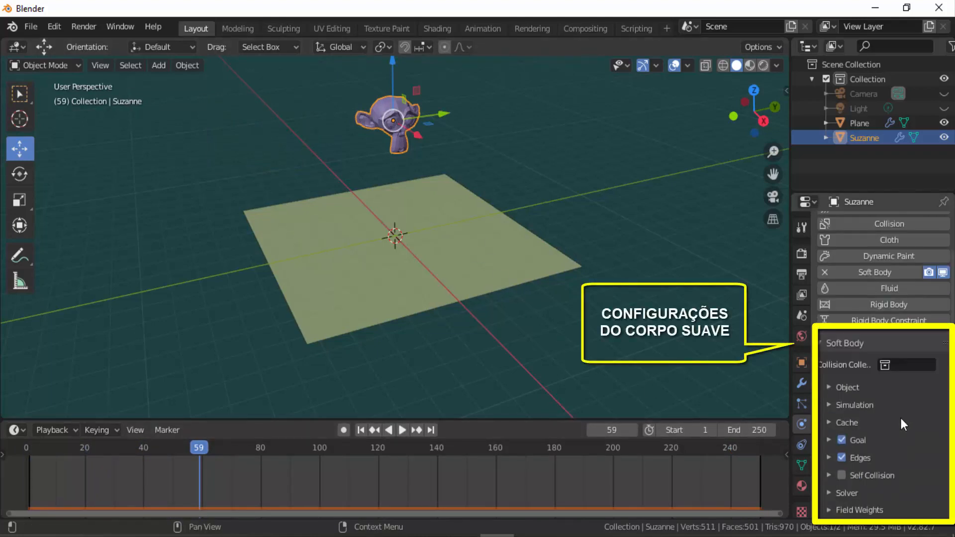
click(841, 440)
click(361, 429)
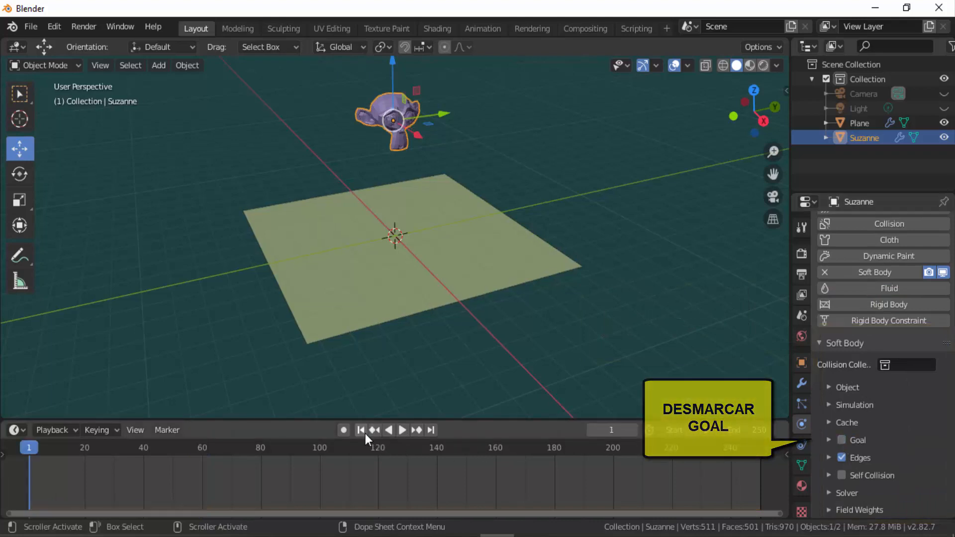
click(402, 431)
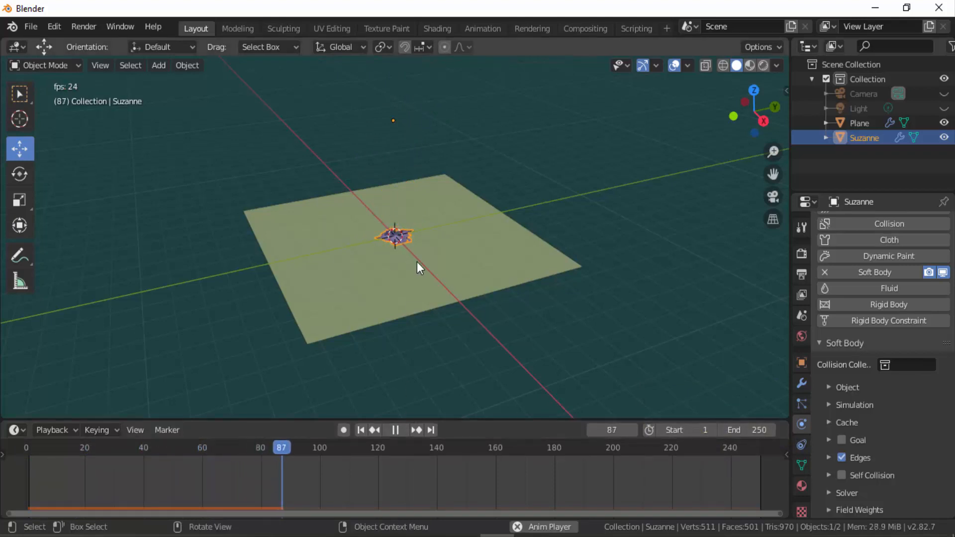
click(396, 430)
click(362, 430)
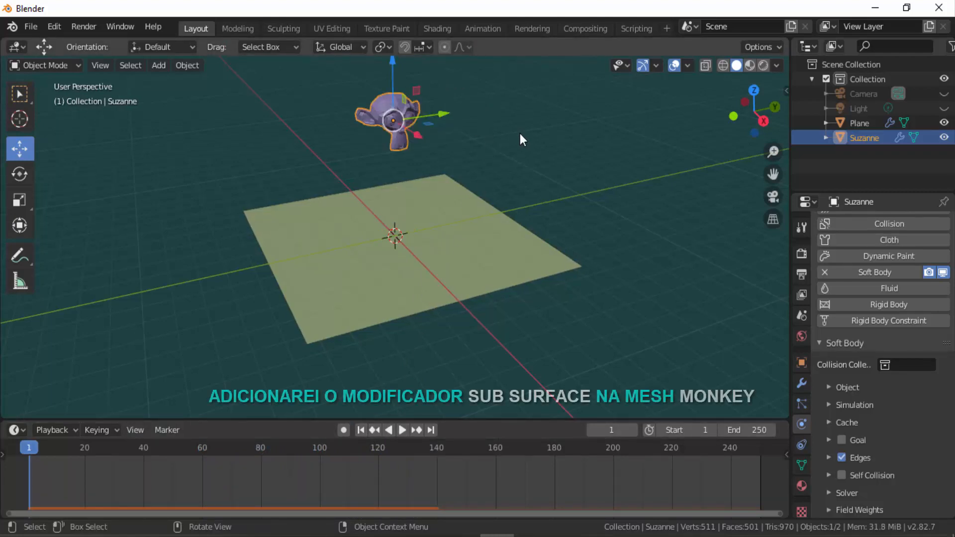
- Add a level 2 Subdivision Surface modifier to the monkey and play the simulation briefly
key(ctrl+2)
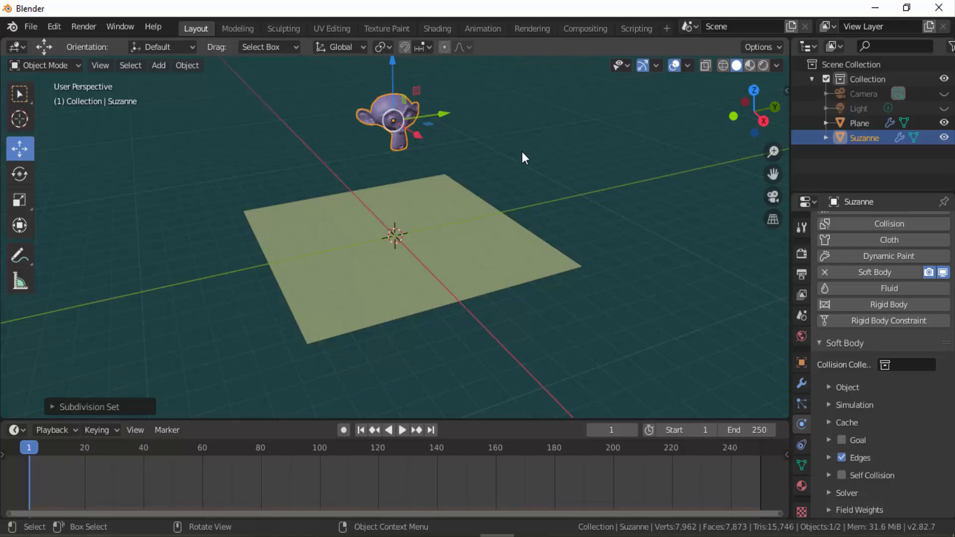
scroll(410, 146, up, 2)
scroll(411, 145, down, 2)
click(404, 432)
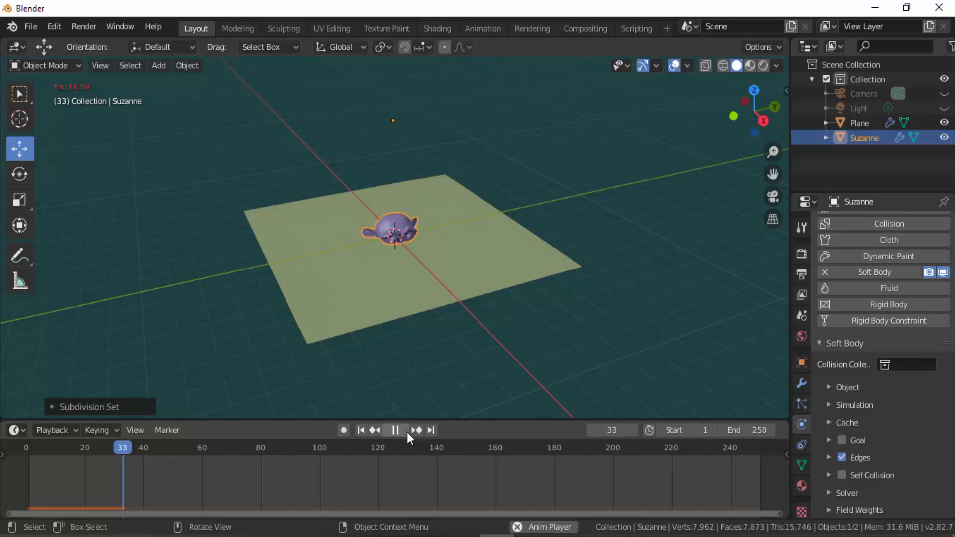
click(407, 432)
- Switch to the Select Box tool and replay the simulation from frame 1, ending back at the first frame
click(19, 94)
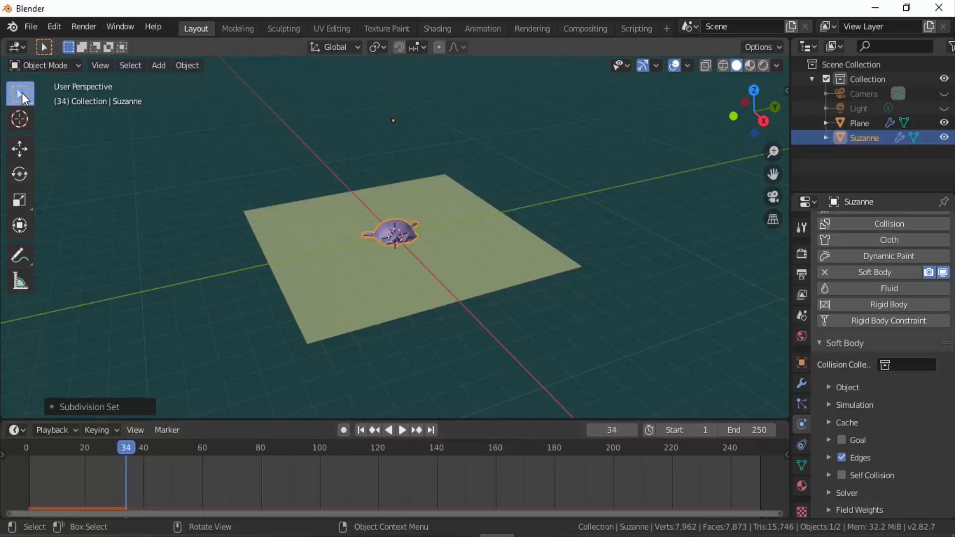
click(366, 435)
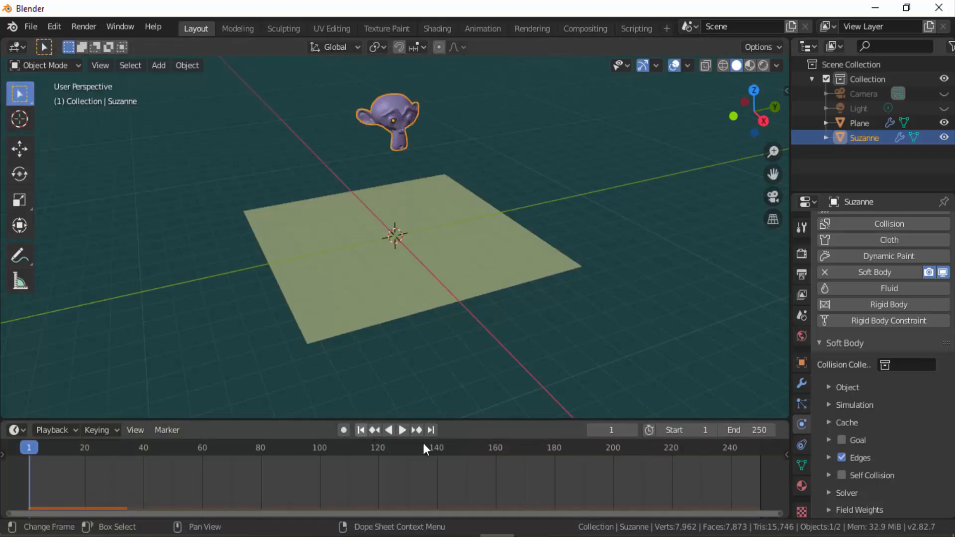
click(401, 431)
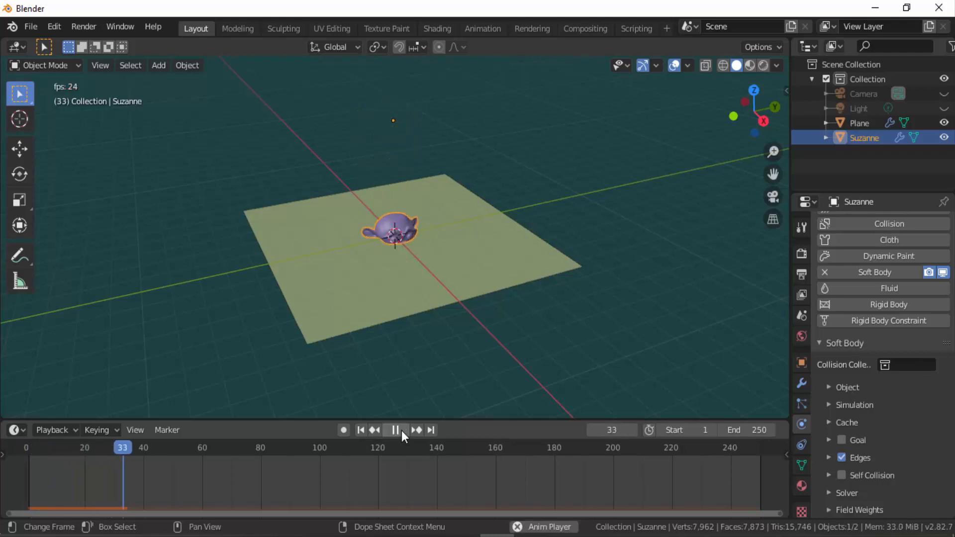
key(Escape)
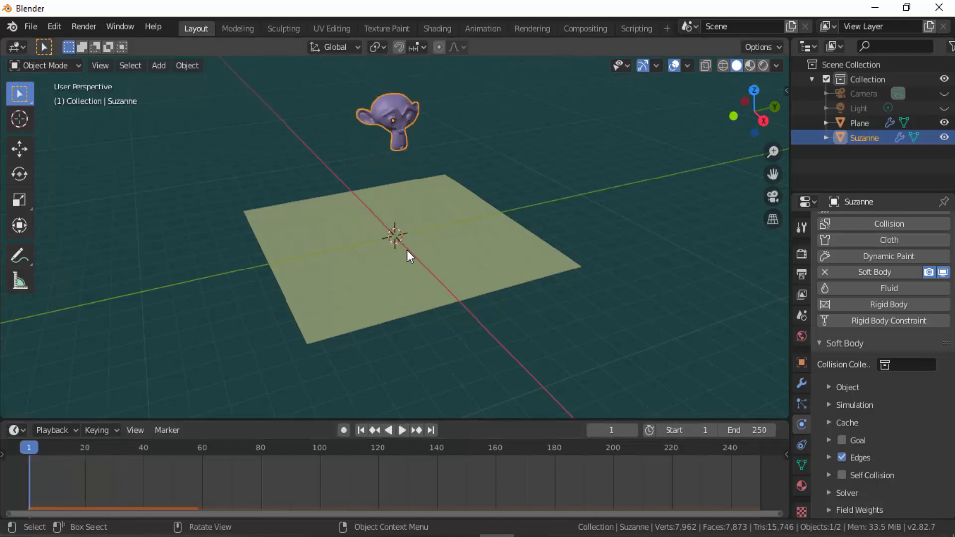
- Turn off the 3D Cursor overlay and replay the simulation, ending back at the first frame
click(687, 65)
click(699, 169)
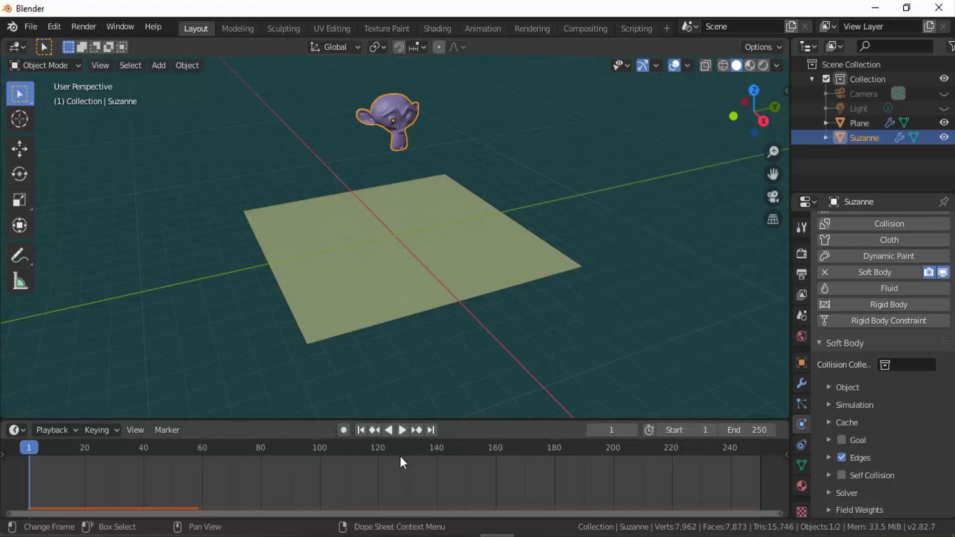
click(403, 432)
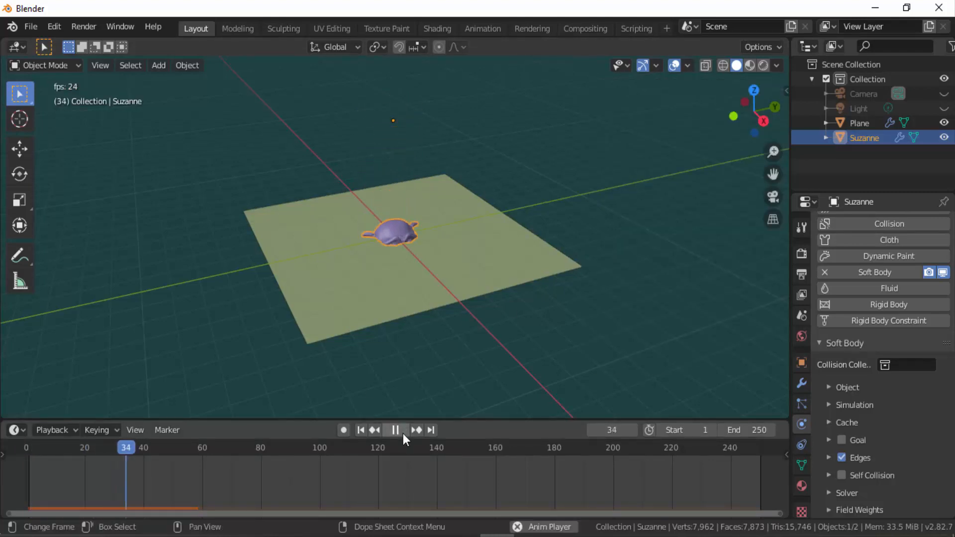
key(Escape)
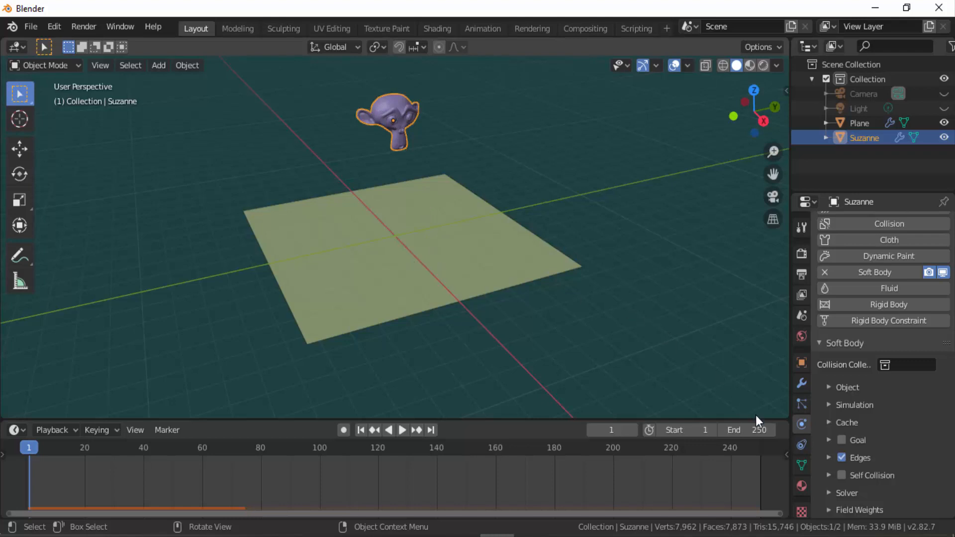
- Expand the monkey's Soft Body Edges settings down to Bending, play the simulation, and return to the first frame
click(828, 457)
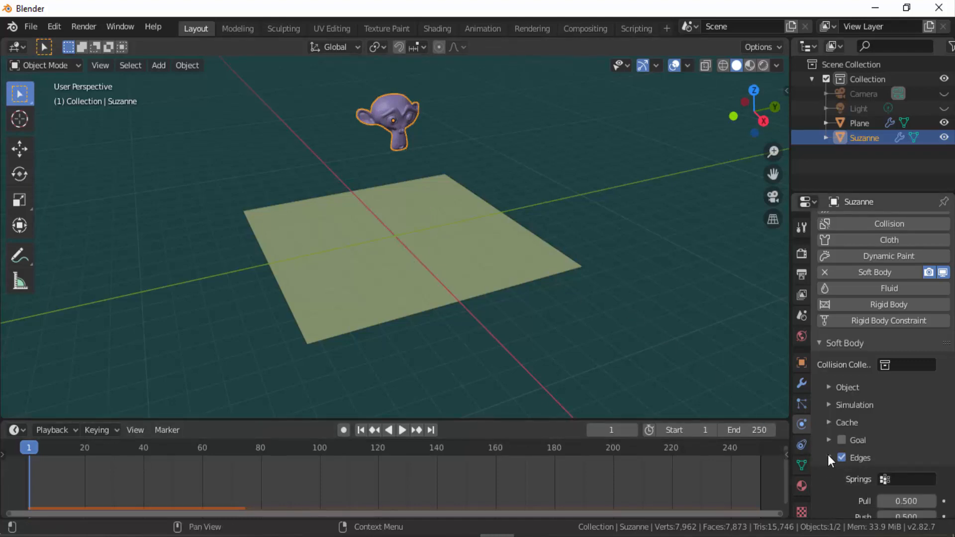
scroll(819, 460, down, 3)
scroll(819, 459, down, 7)
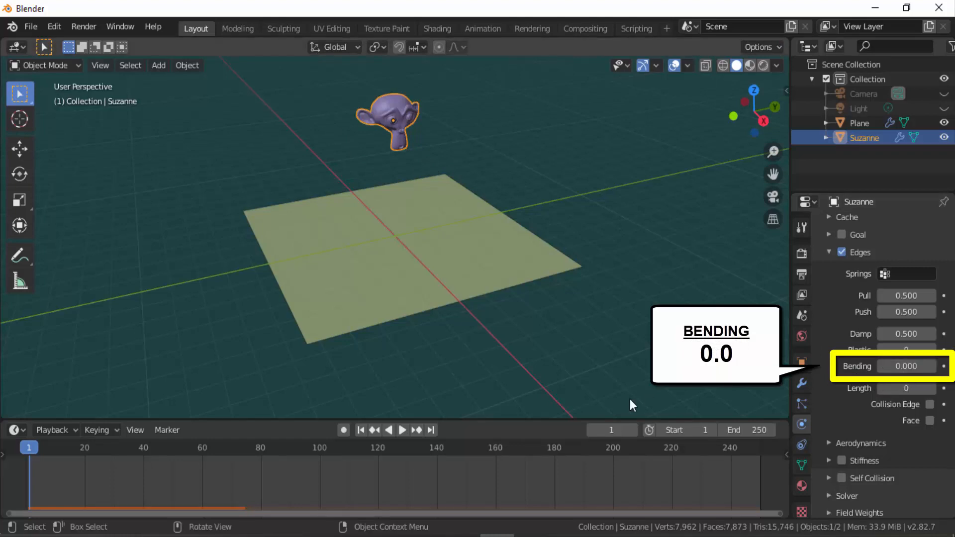
click(403, 429)
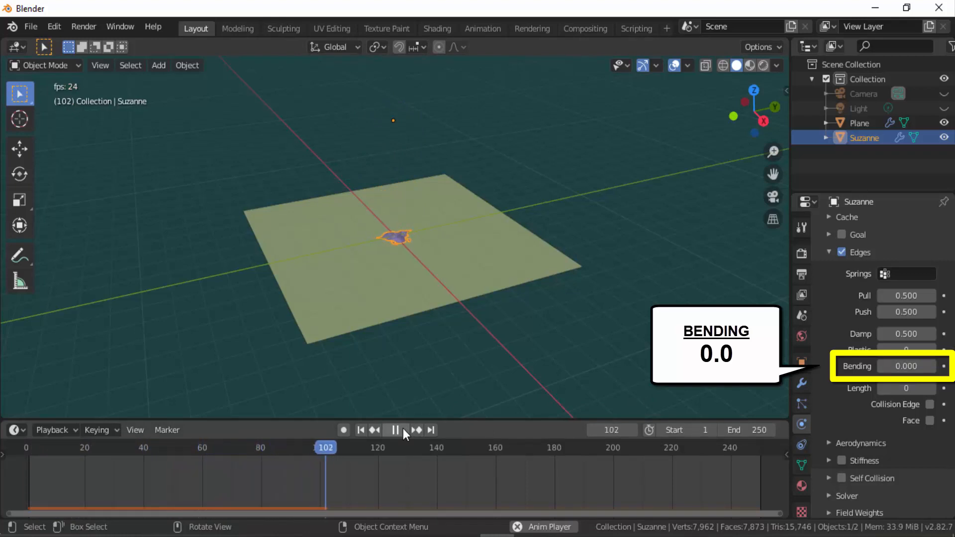
click(403, 428)
click(361, 429)
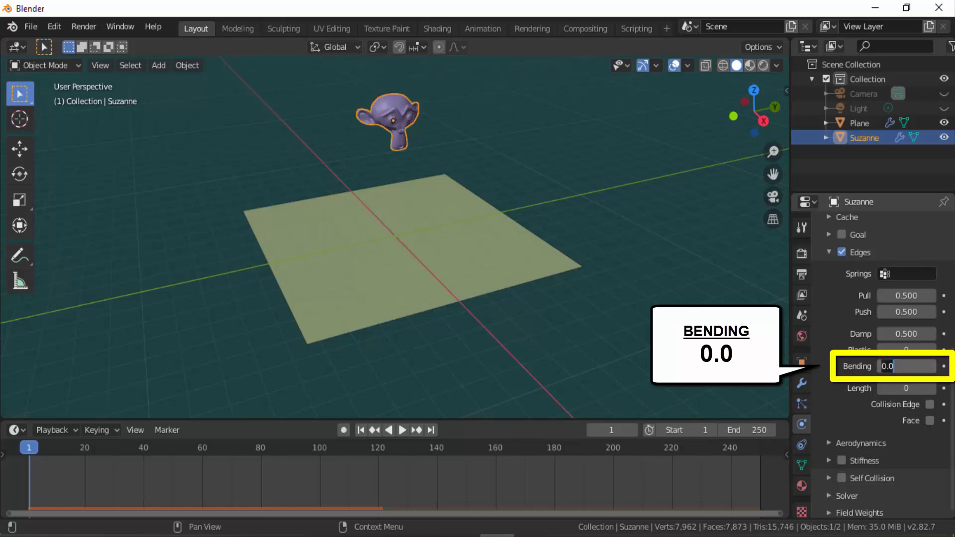
- Set the soft body edges' Bending to 1.0, play the simulation, and return to the first frame
text(1)
key(Return)
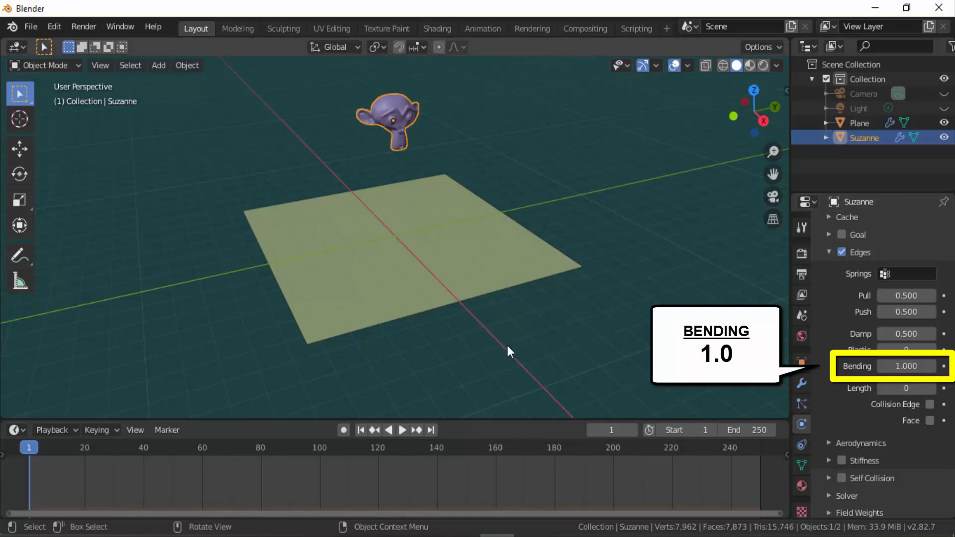
click(403, 427)
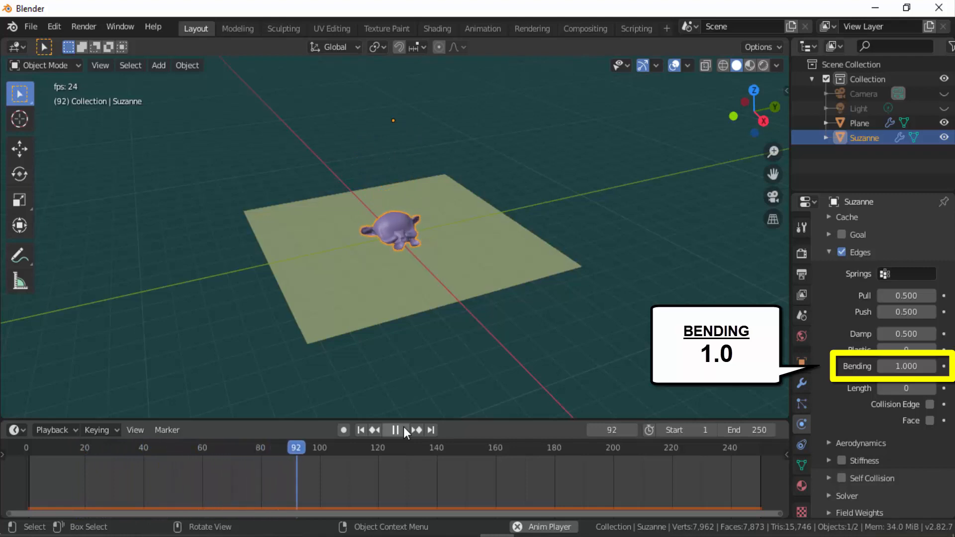
click(404, 428)
click(361, 430)
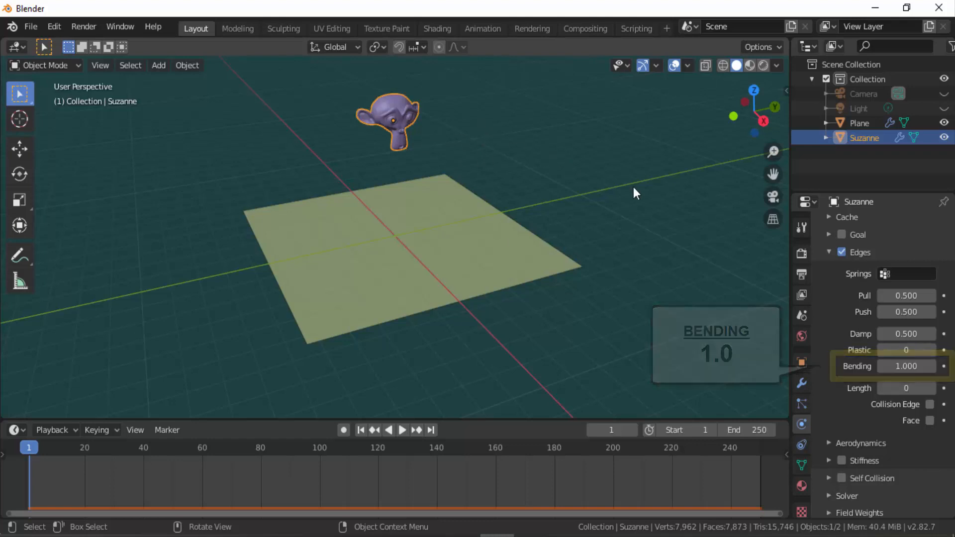
- Enable Stiffness in the monkey's Soft Body edge settings, then play the simulation and pause it
click(841, 462)
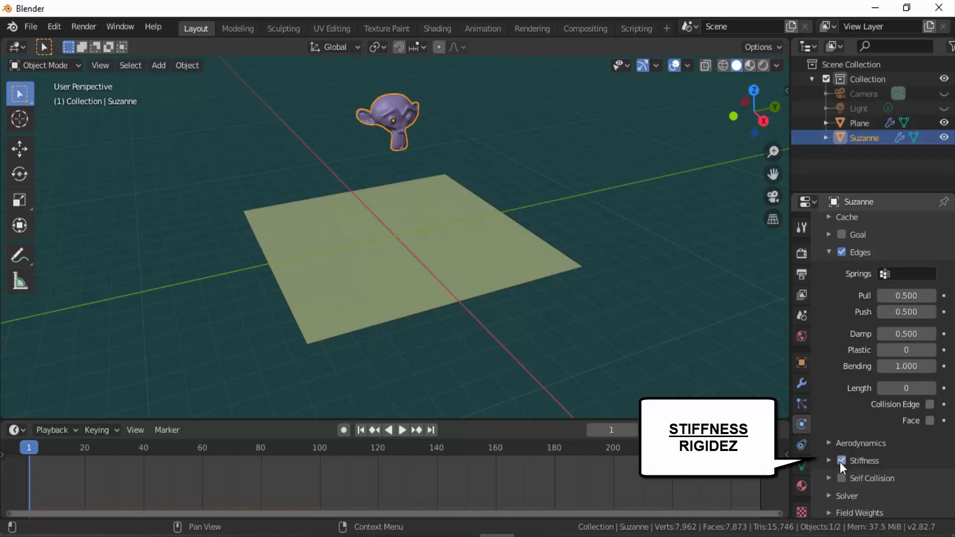
click(402, 430)
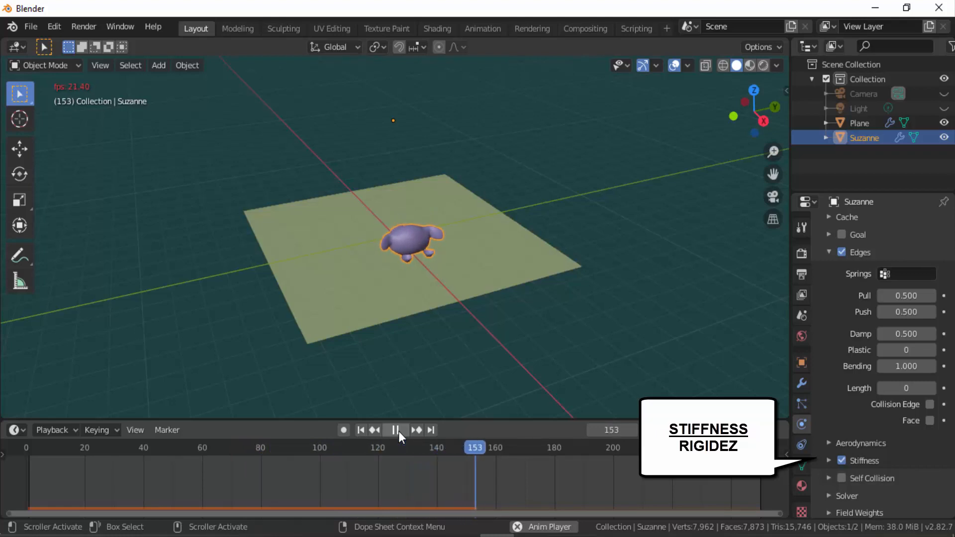
click(398, 431)
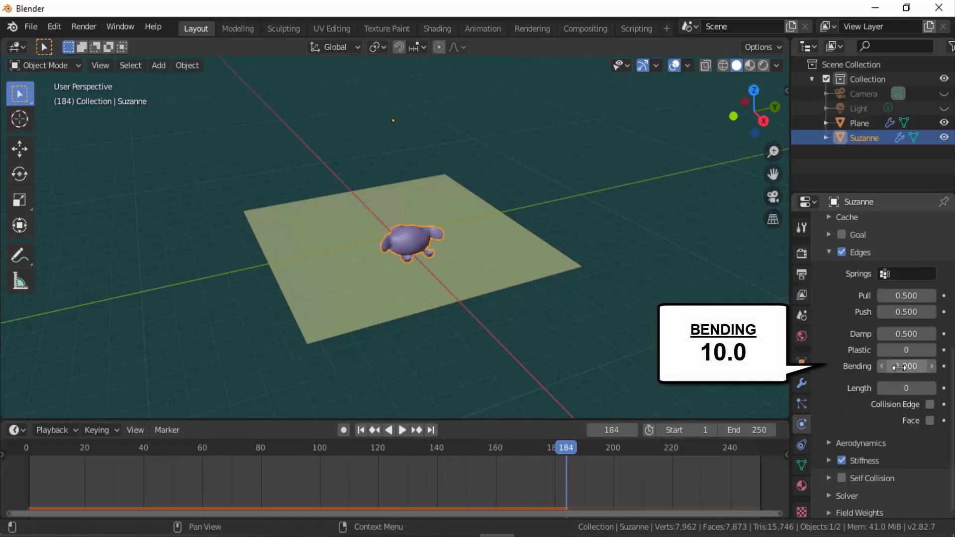
- Set the soft body edges' Bending to 10, replay the simulation from the first frame, and pause it
key(Return)
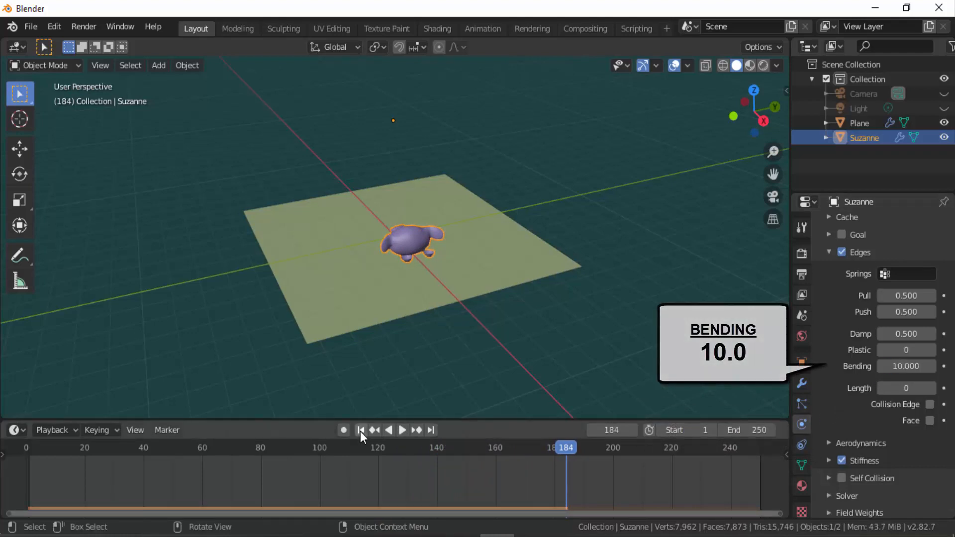
click(360, 431)
click(407, 432)
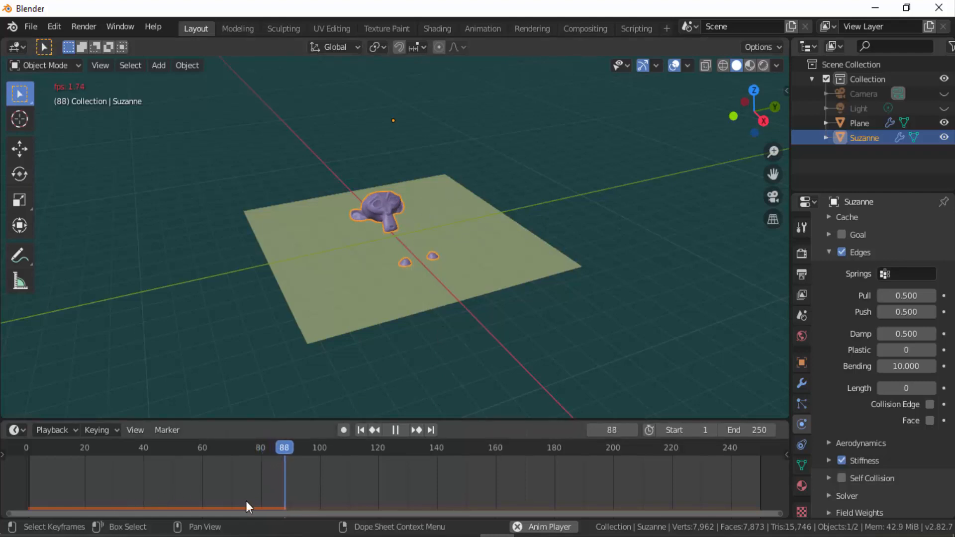
click(396, 430)
- Set the timeline's end frame to 100 and play the simulation
click(743, 430)
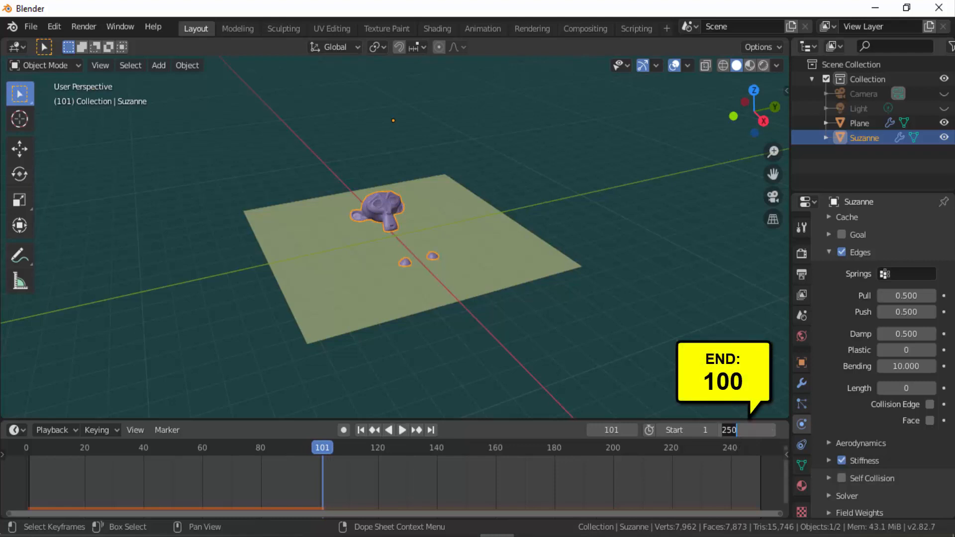
text(100)
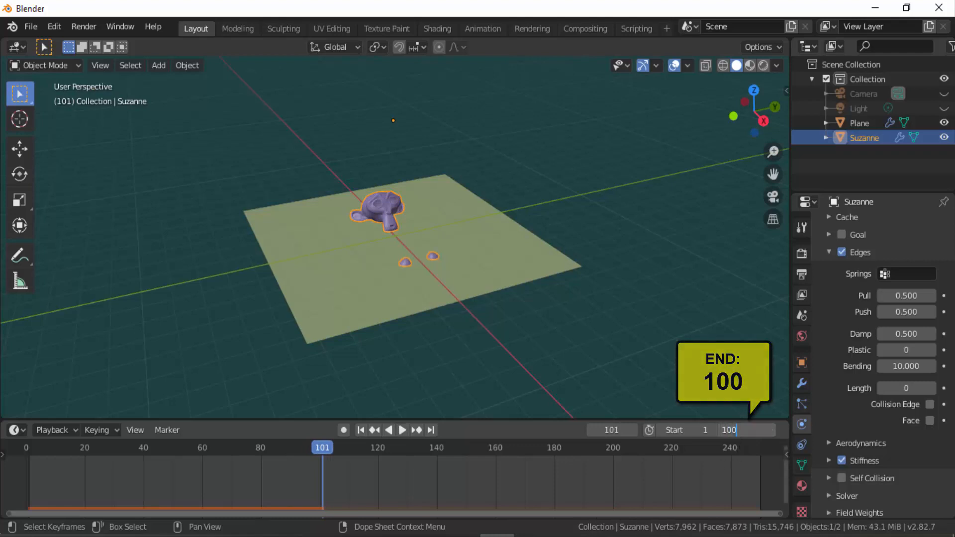
key(Return)
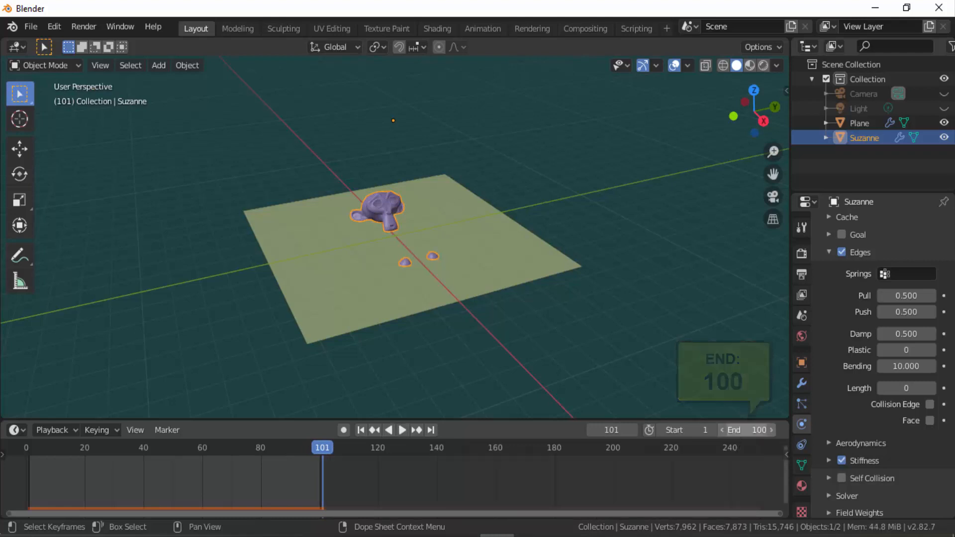
click(404, 429)
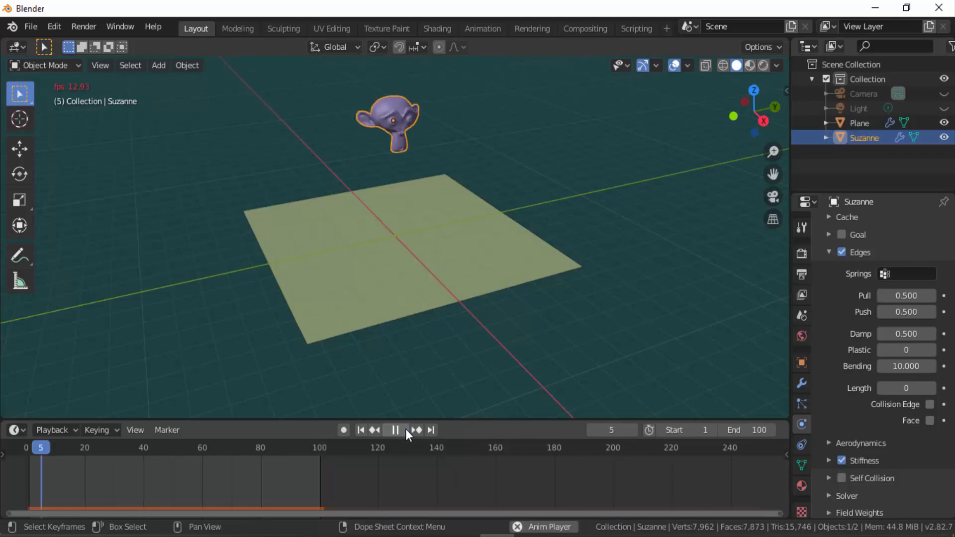